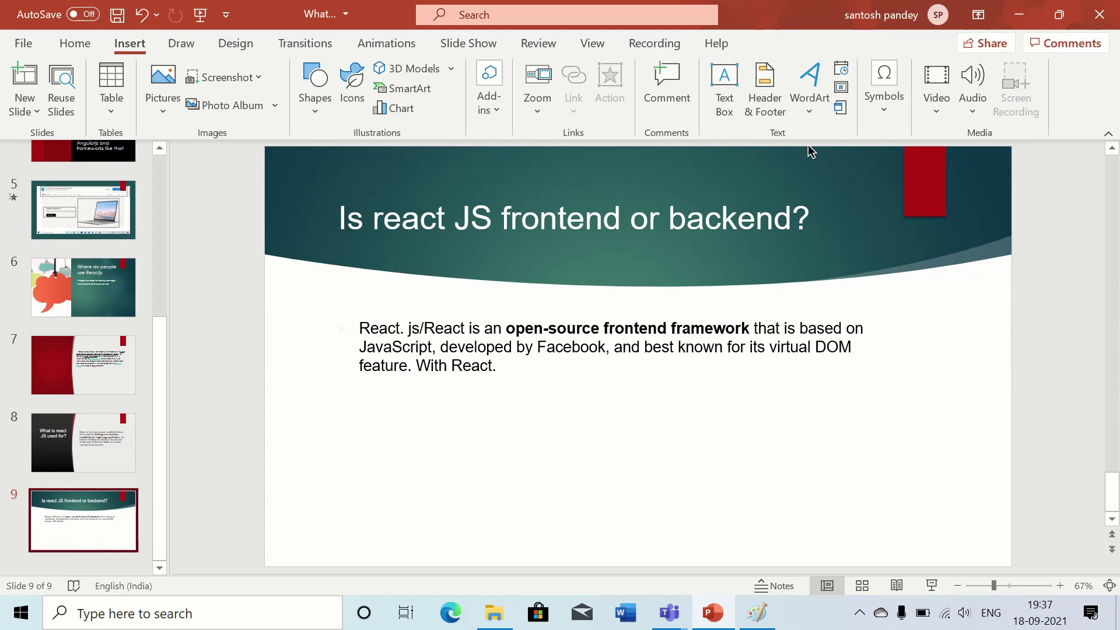
- Minimize PowerPoint, launch Edge, and close the briefly loaded Microsoft developer profile tab
{"action": "left_click", "coordinate": [1019, 14]}
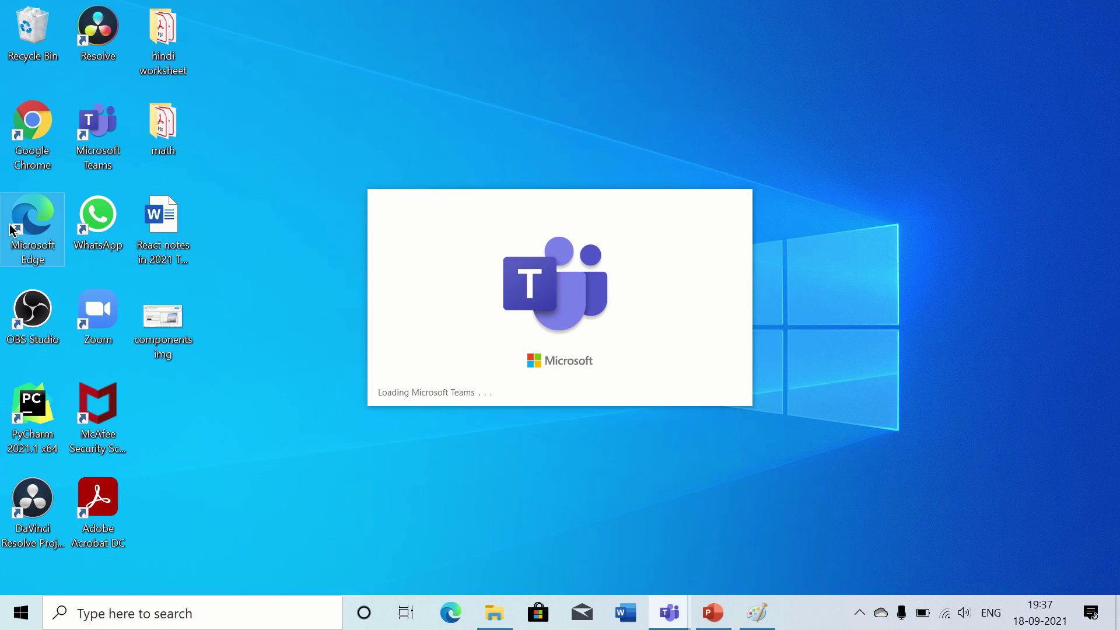
{"action": "double_click", "coordinate": [32, 230]}
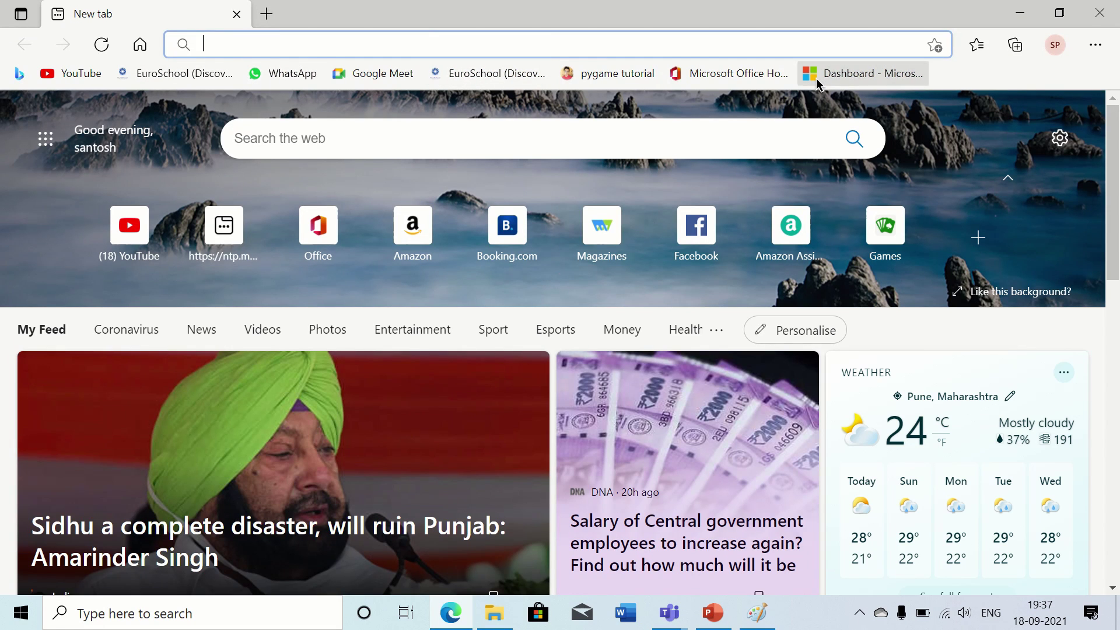
{"action": "left_click", "coordinate": [817, 78]}
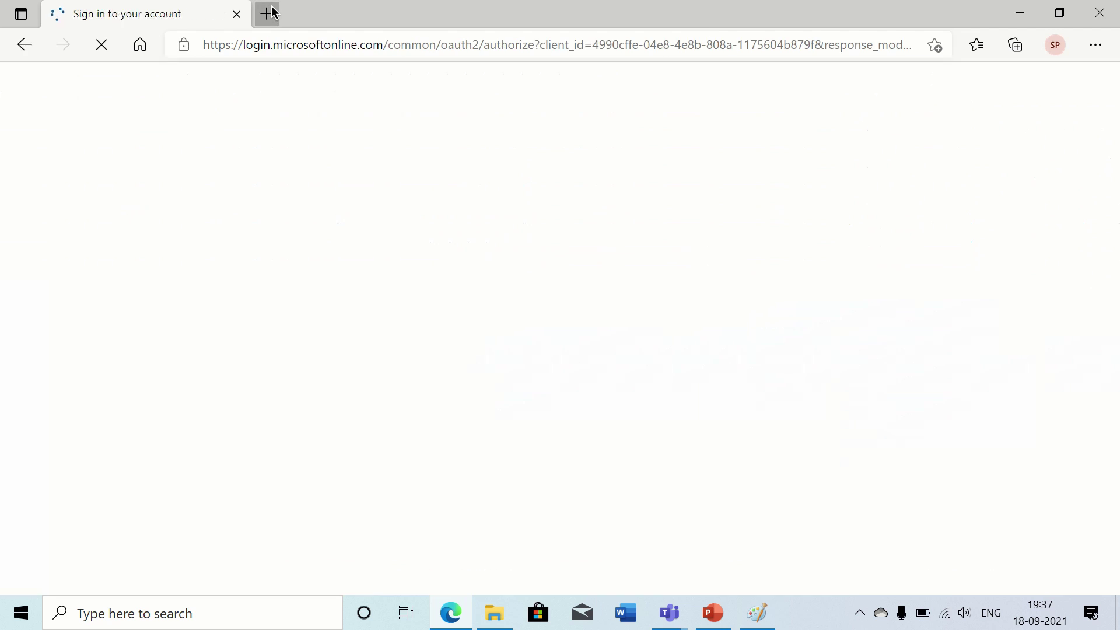
{"action": "left_click", "coordinate": [271, 12]}
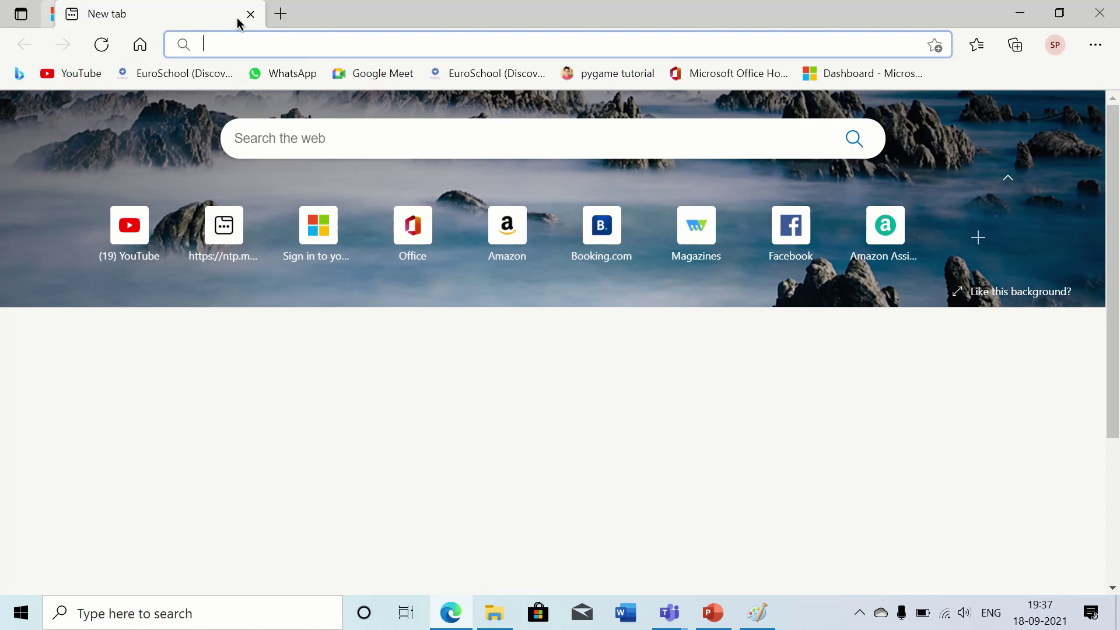
- Open YouTube's home feed, expand and collapse its navigation sidebar, then close Edge
{"action": "left_click", "coordinate": [81, 74]}
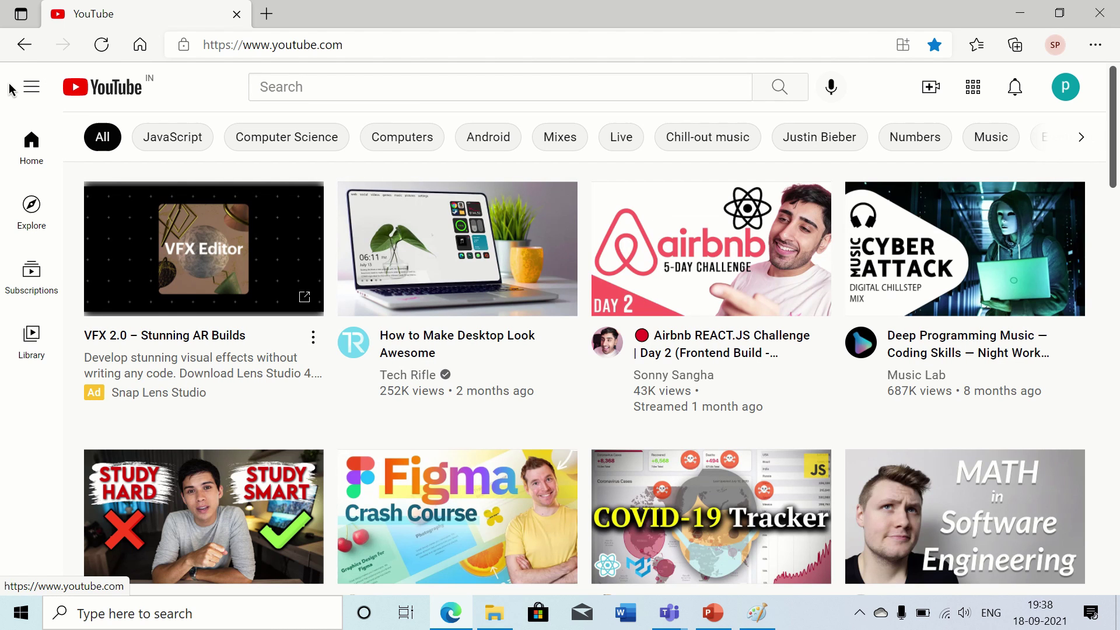
{"action": "left_click", "coordinate": [31, 87]}
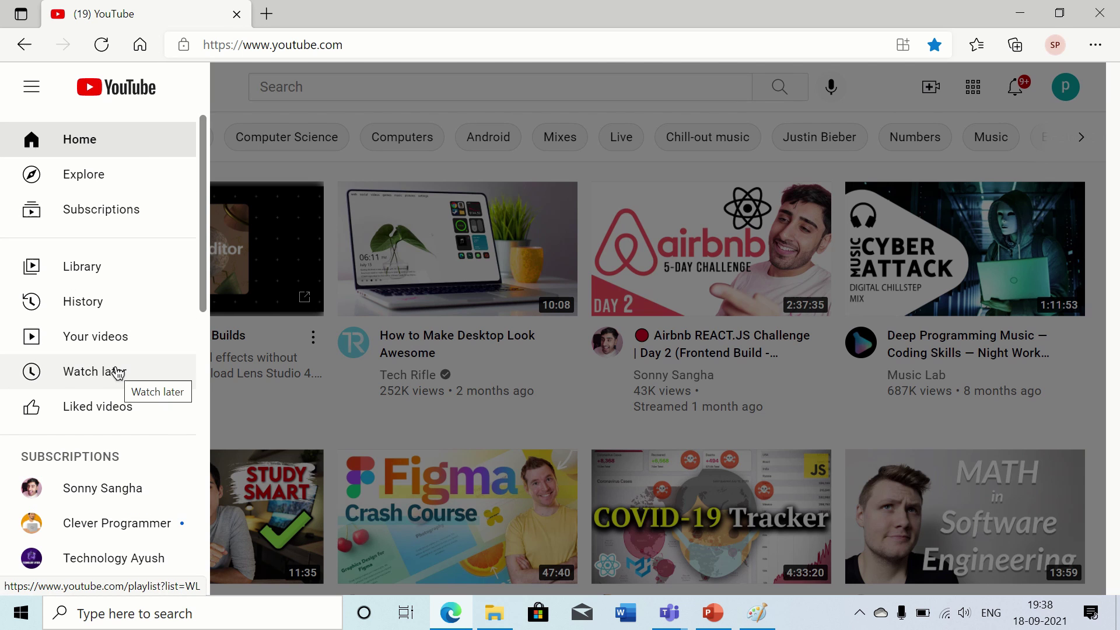
{"action": "left_click", "coordinate": [332, 103]}
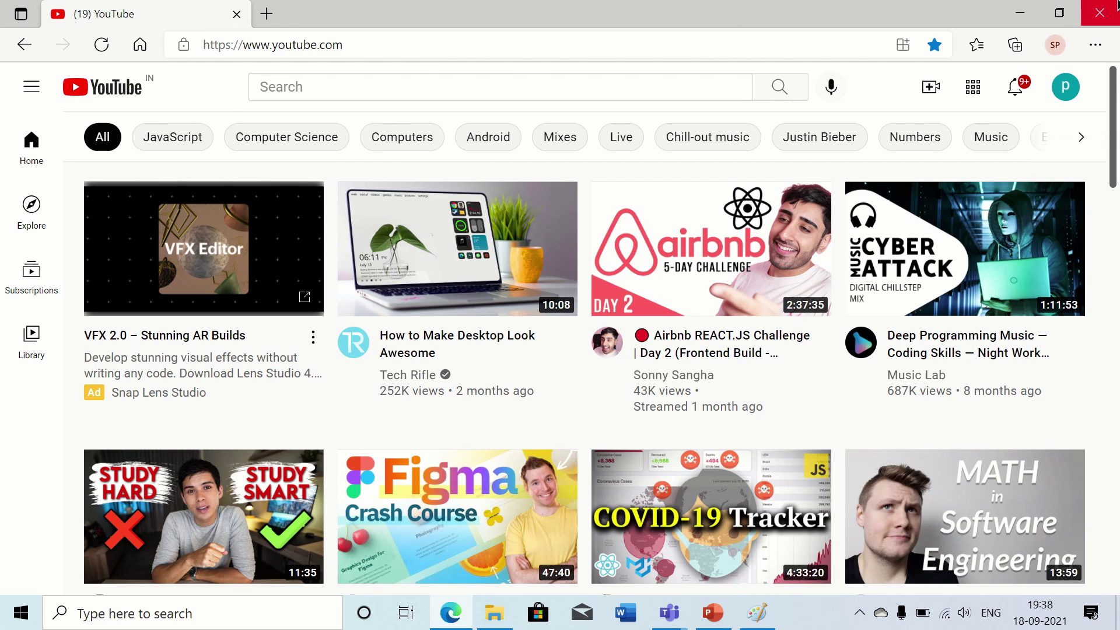
{"action": "left_click", "coordinate": [1100, 12]}
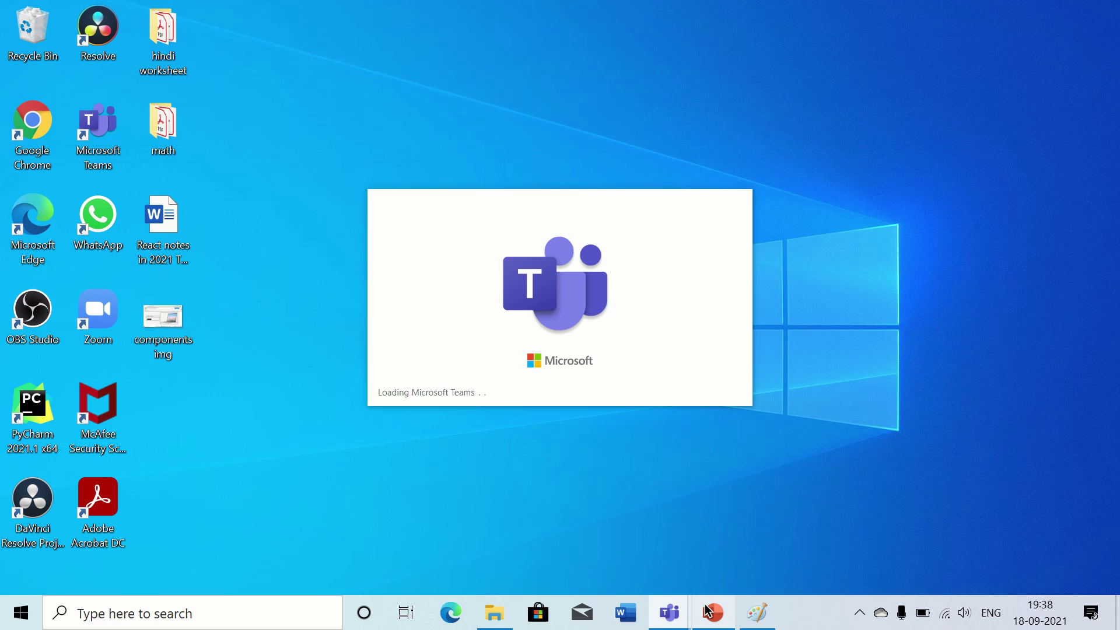
{"action": "mouse_move", "coordinate": [713, 613]}
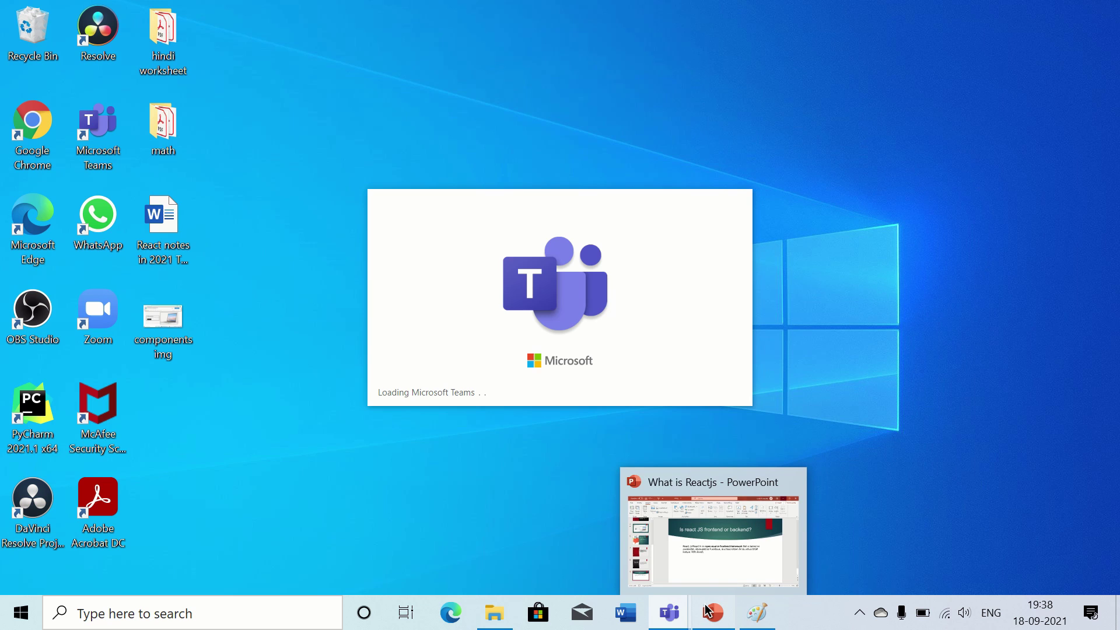
- Restore PowerPoint from the taskbar to slide 9, 'Is react JS frontend or backend?'
{"action": "left_click", "coordinate": [708, 613]}
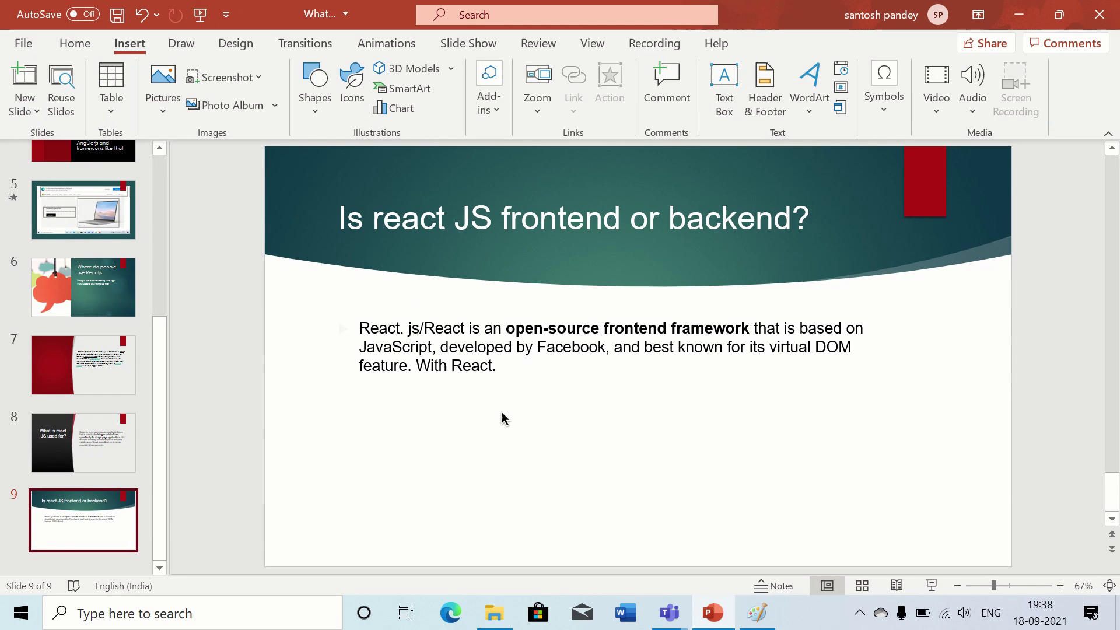